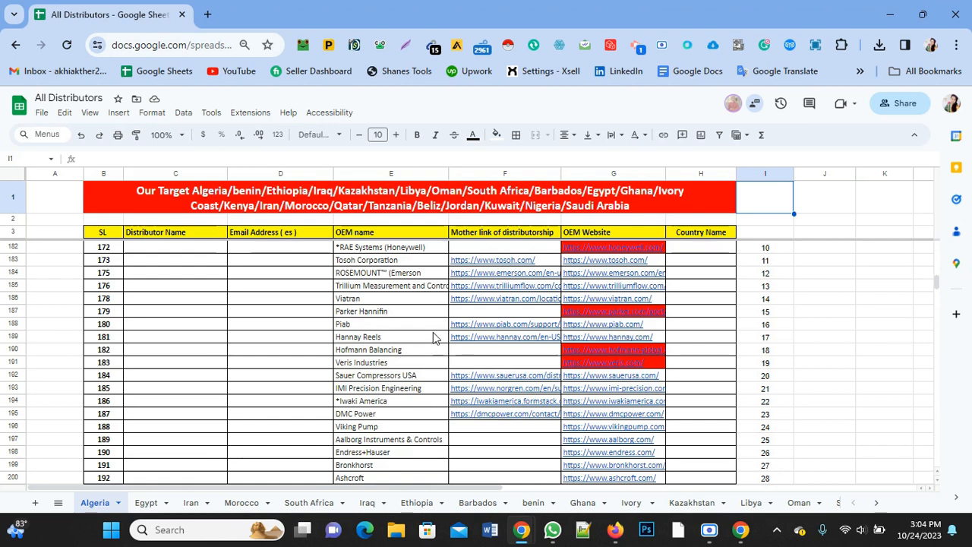
Step: Open the Viking Pump website from its OEM Website link in the Algeria sheet
{"action": "scroll", "coordinate": [456, 389], "scroll_direction": "down", "scroll_amount": 2}
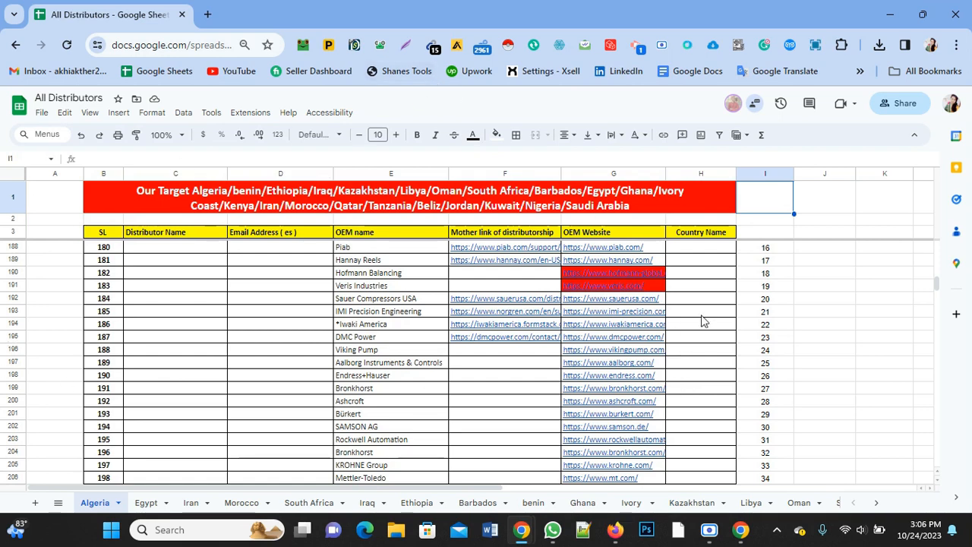
{"action": "scroll", "coordinate": [531, 369], "scroll_direction": "down", "scroll_amount": 1}
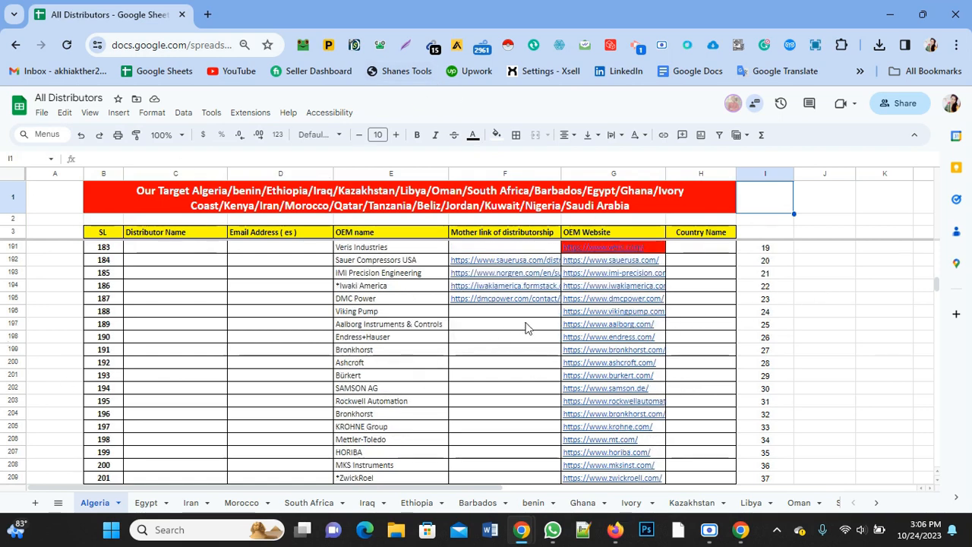
{"action": "left_click", "coordinate": [604, 311]}
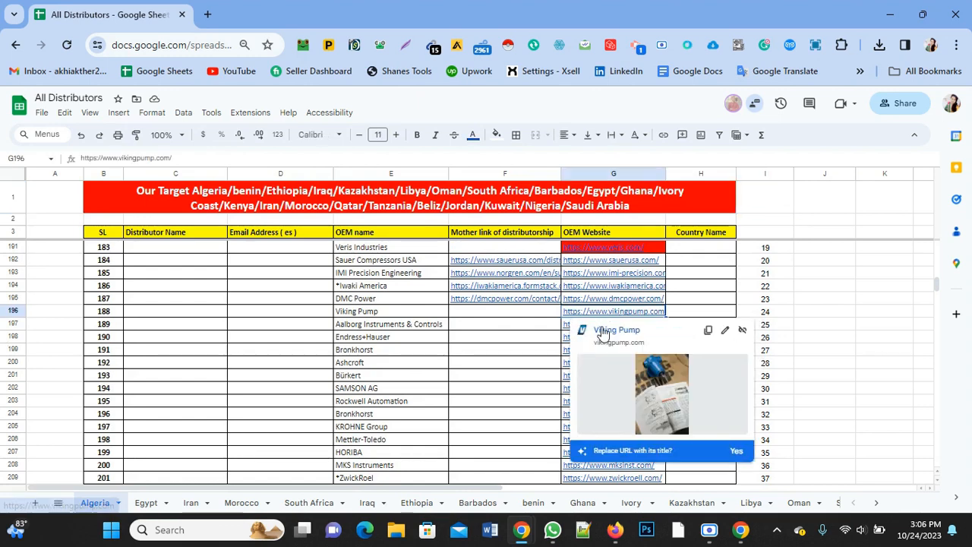
{"action": "left_click", "coordinate": [602, 331]}
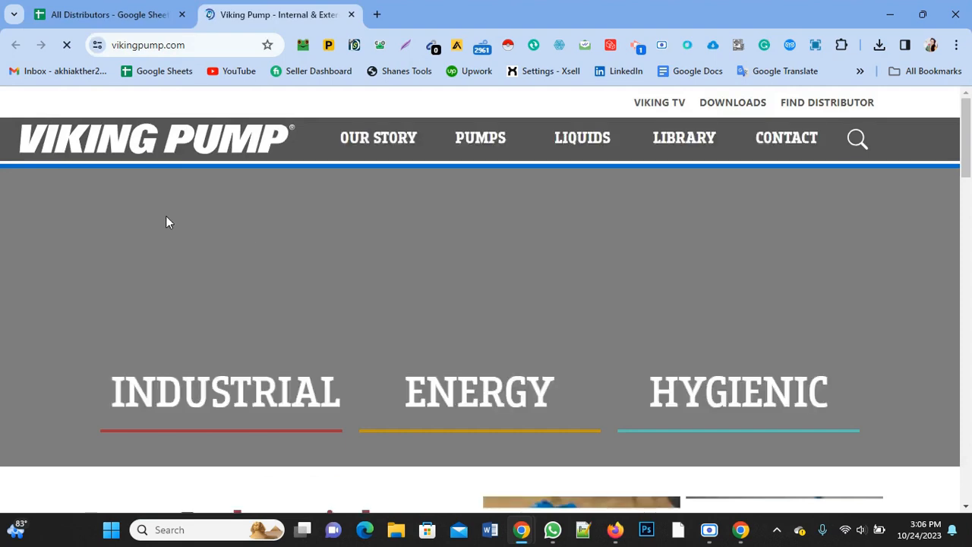
{"action": "left_click", "coordinate": [84, 15]}
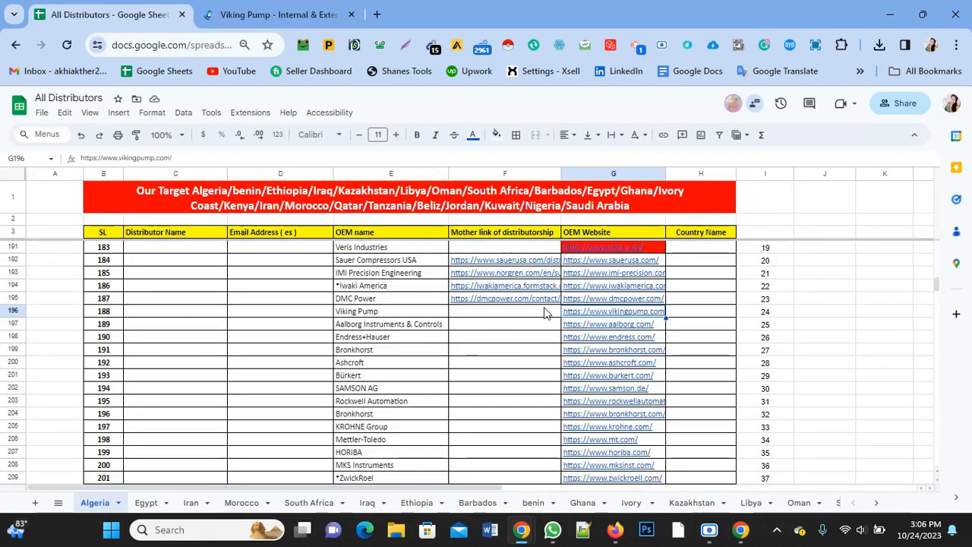
{"action": "left_click", "coordinate": [274, 14]}
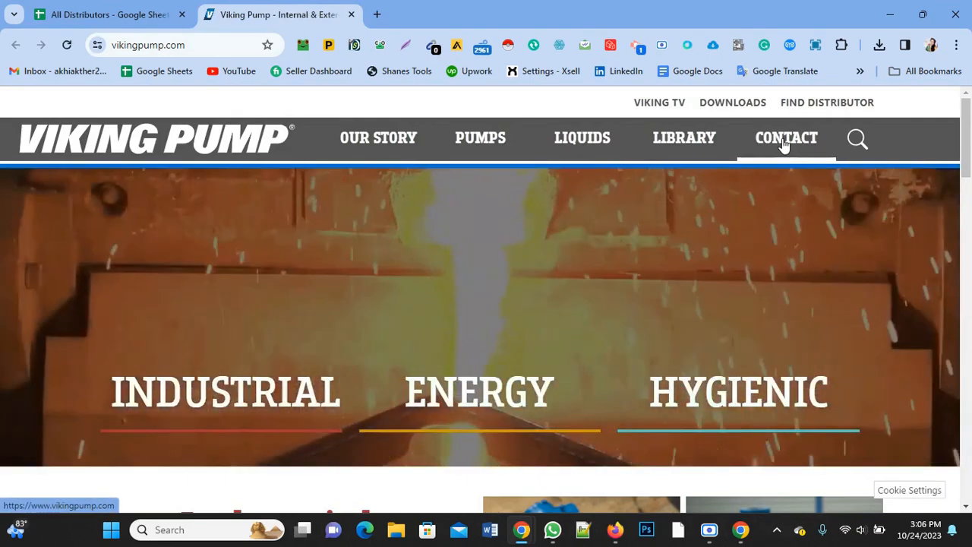
Step: Examine the Viking Pump home page, footer and Contact options for a list of distributors by country
{"action": "scroll", "coordinate": [783, 182], "scroll_direction": "down", "scroll_amount": 3}
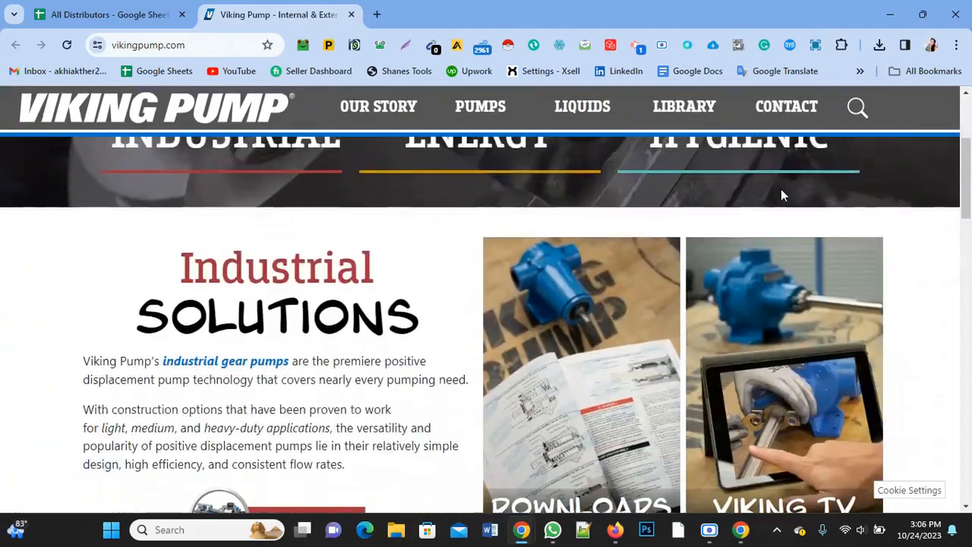
{"action": "scroll", "coordinate": [782, 190], "scroll_direction": "up", "scroll_amount": 5}
{"action": "mouse_move", "coordinate": [798, 144]}
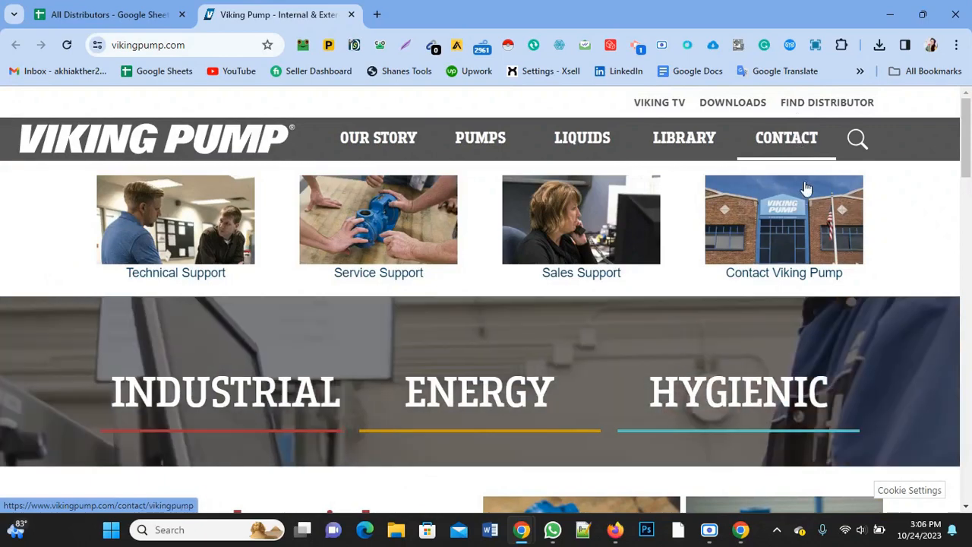
{"action": "scroll", "coordinate": [807, 188], "scroll_direction": "down", "scroll_amount": 10}
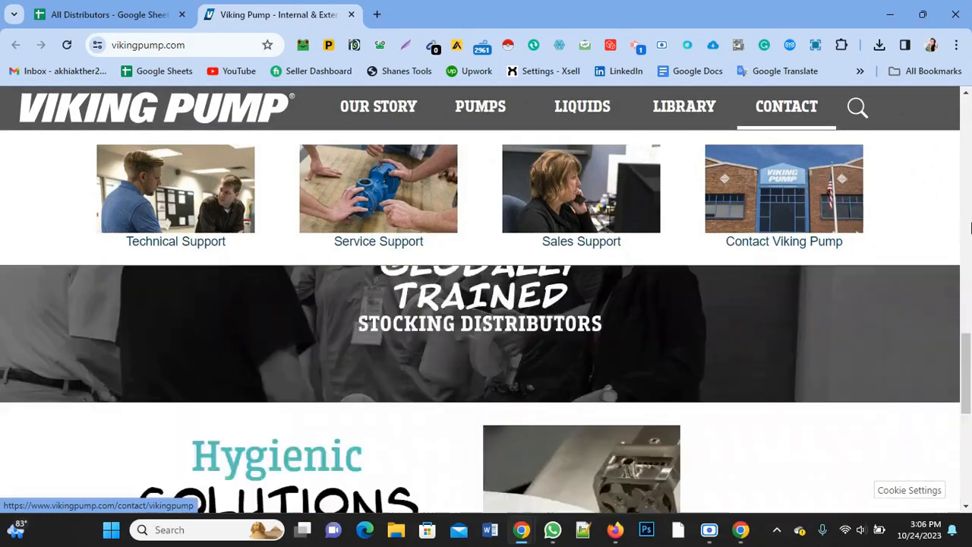
{"action": "scroll", "coordinate": [948, 344], "scroll_direction": "down", "scroll_amount": 5}
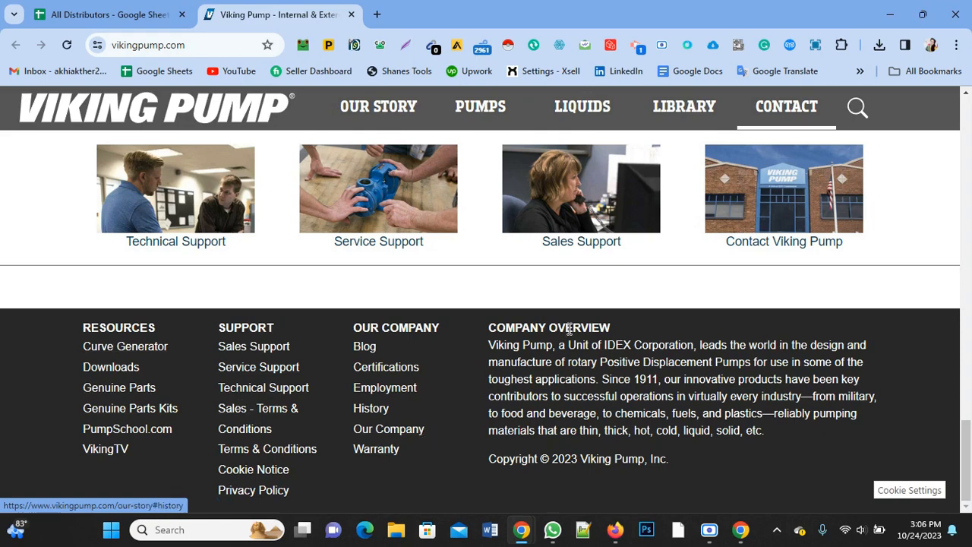
{"action": "scroll", "coordinate": [723, 315], "scroll_direction": "up", "scroll_amount": 4}
{"action": "left_click", "coordinate": [793, 111]}
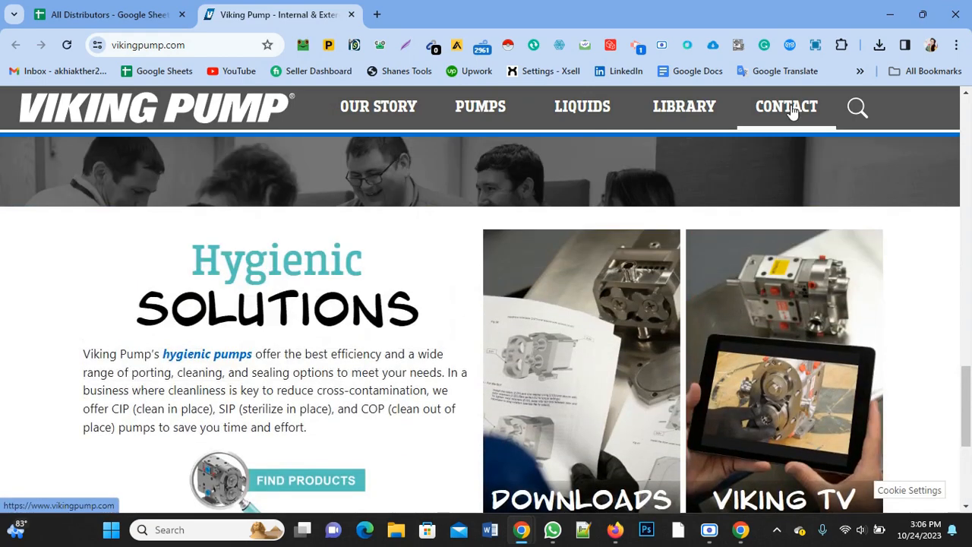
{"action": "left_click", "coordinate": [793, 112]}
{"action": "scroll", "coordinate": [793, 112], "scroll_direction": "up", "scroll_amount": 5}
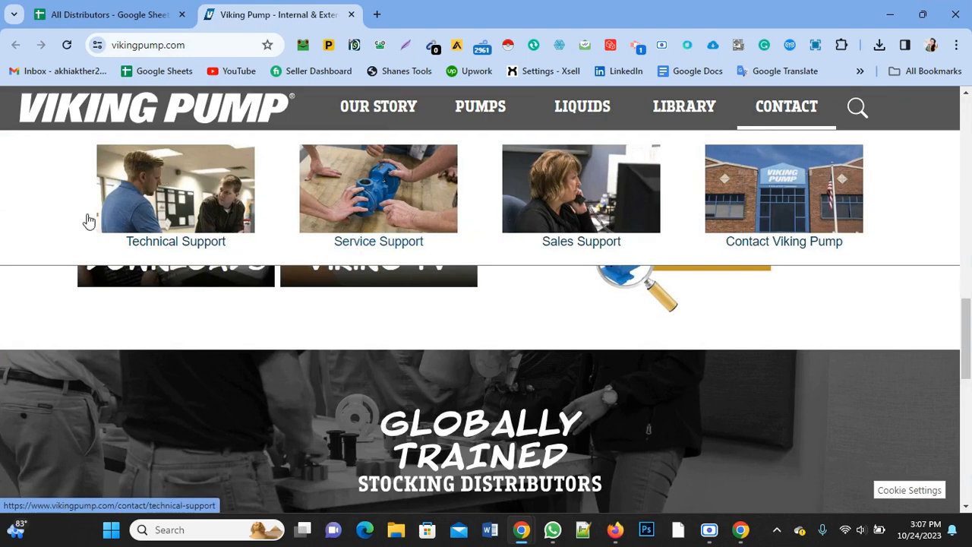
Step: Return to the All Distributors sheet and fill Viking Pump's OEM Website cell with red
{"action": "left_click", "coordinate": [133, 16]}
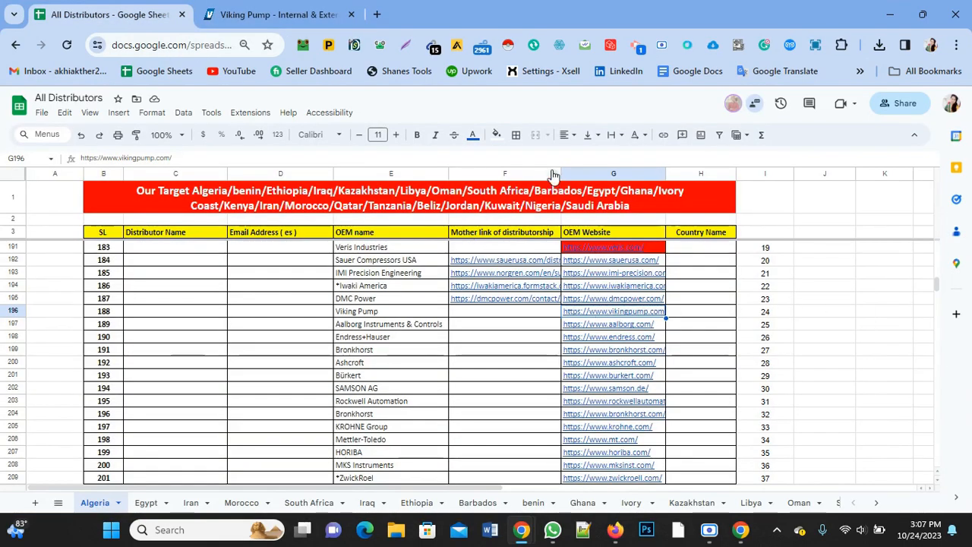
{"action": "left_click", "coordinate": [497, 134]}
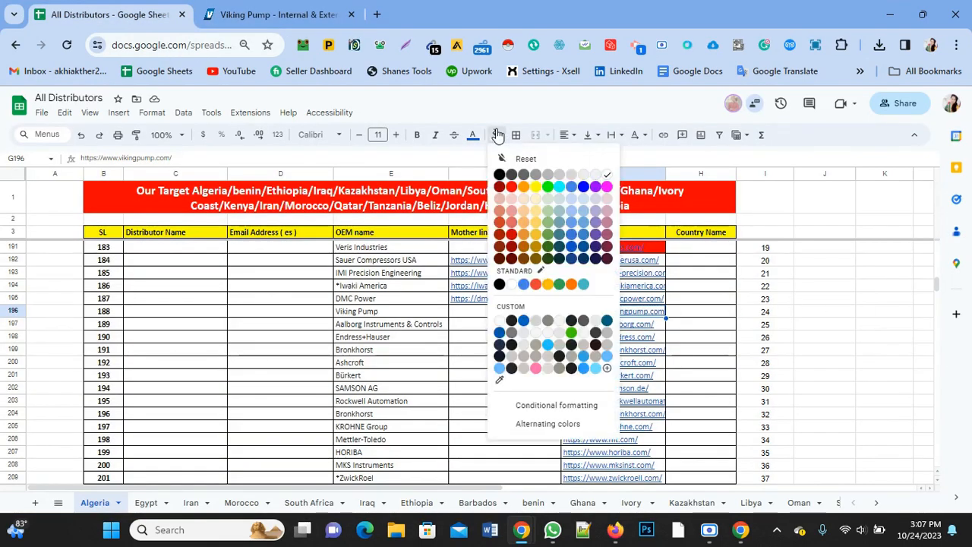
{"action": "left_click", "coordinate": [511, 190]}
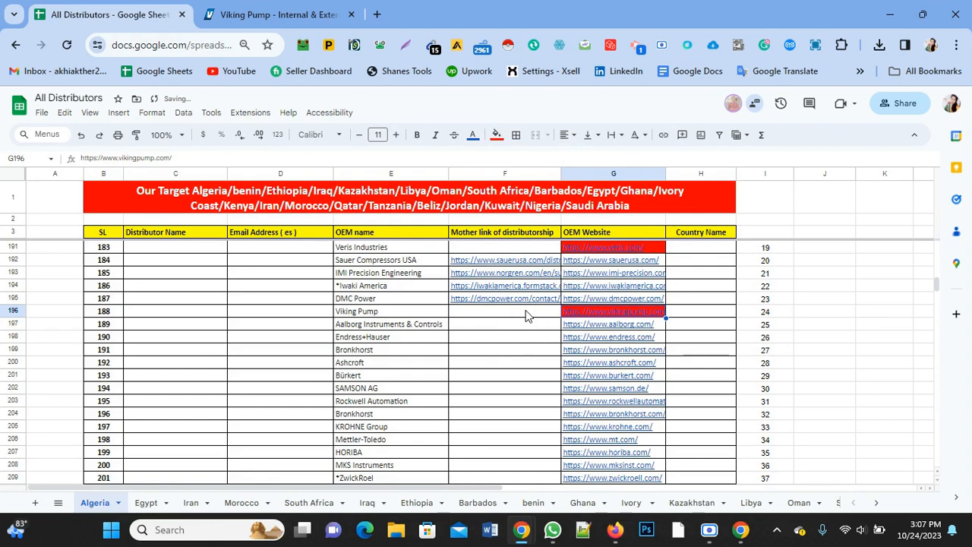
Step: Open the Aalborg Instruments & Controls website from its OEM Website link and close the Viking Pump page
{"action": "left_click", "coordinate": [585, 327]}
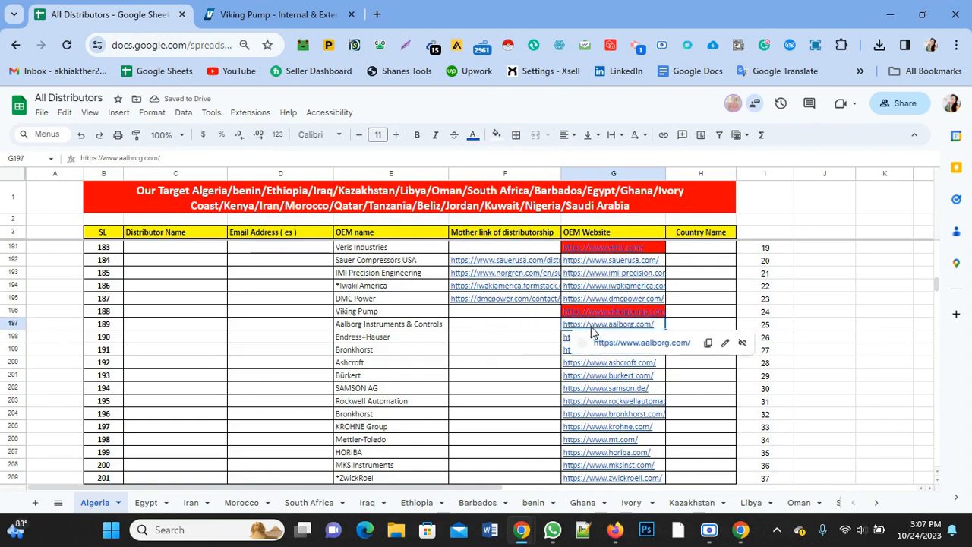
{"action": "left_click", "coordinate": [604, 345]}
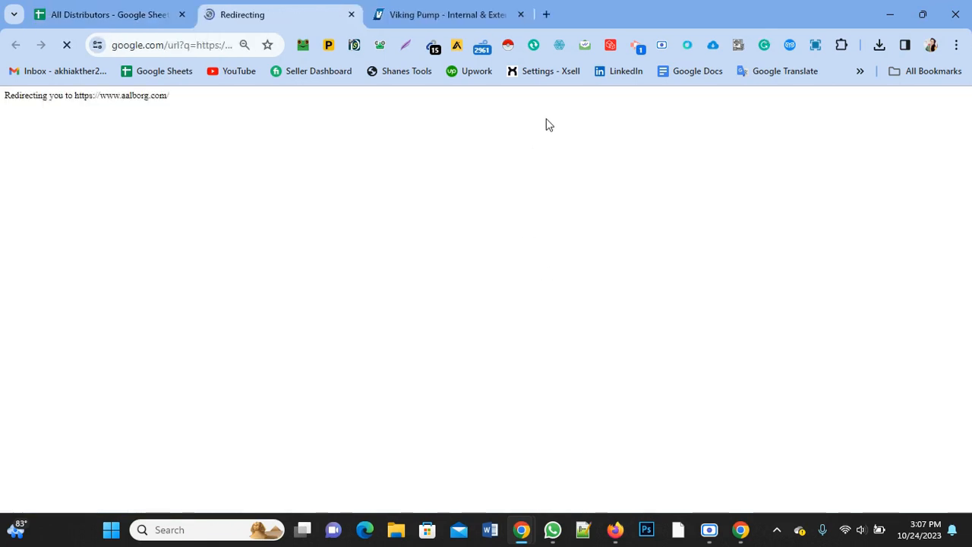
{"action": "left_click", "coordinate": [522, 15]}
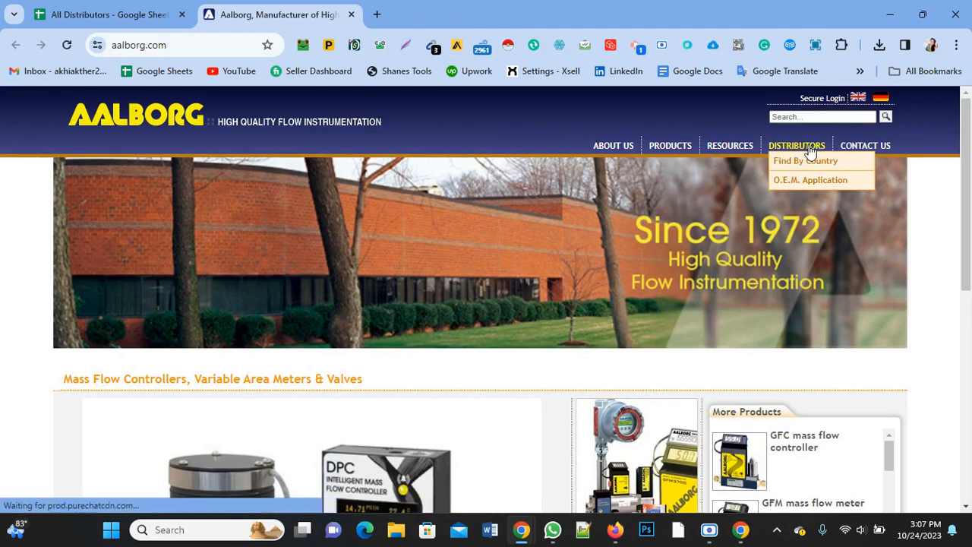
Step: Open Aalborg's Find By Country distributor page and check which countries its selection list offers
{"action": "left_click", "coordinate": [810, 156]}
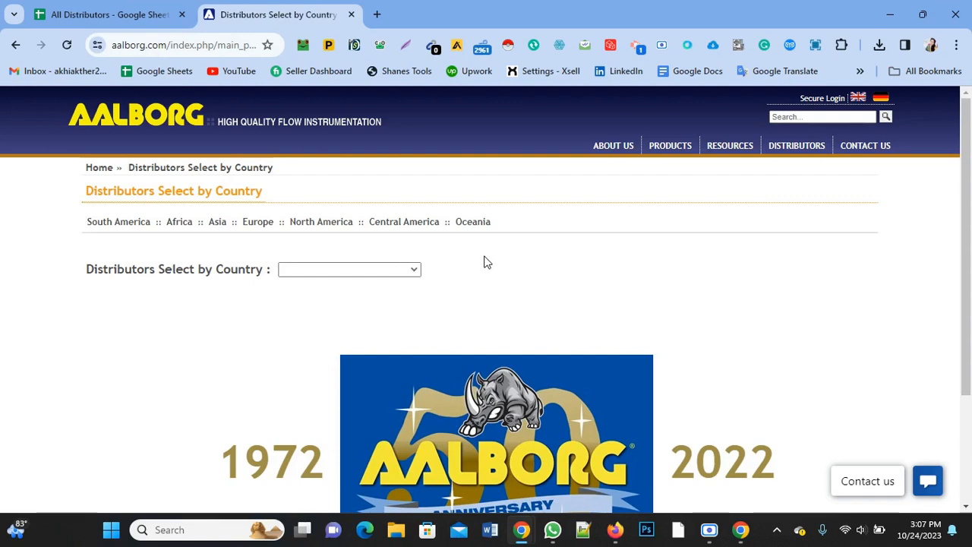
{"action": "scroll", "coordinate": [397, 236], "scroll_direction": "down", "scroll_amount": 2}
{"action": "scroll", "coordinate": [395, 217], "scroll_direction": "up", "scroll_amount": 1}
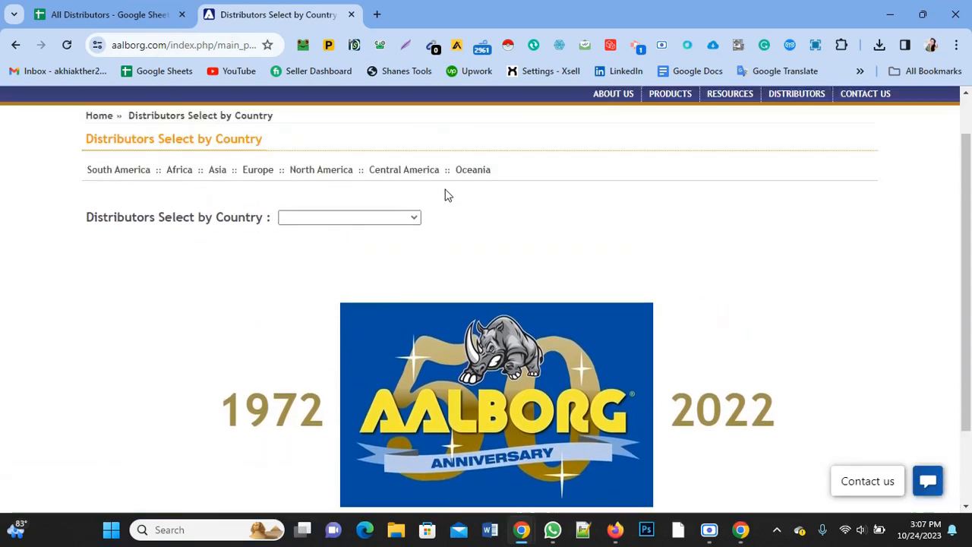
{"action": "scroll", "coordinate": [446, 196], "scroll_direction": "up", "scroll_amount": 1}
{"action": "left_click", "coordinate": [404, 275]}
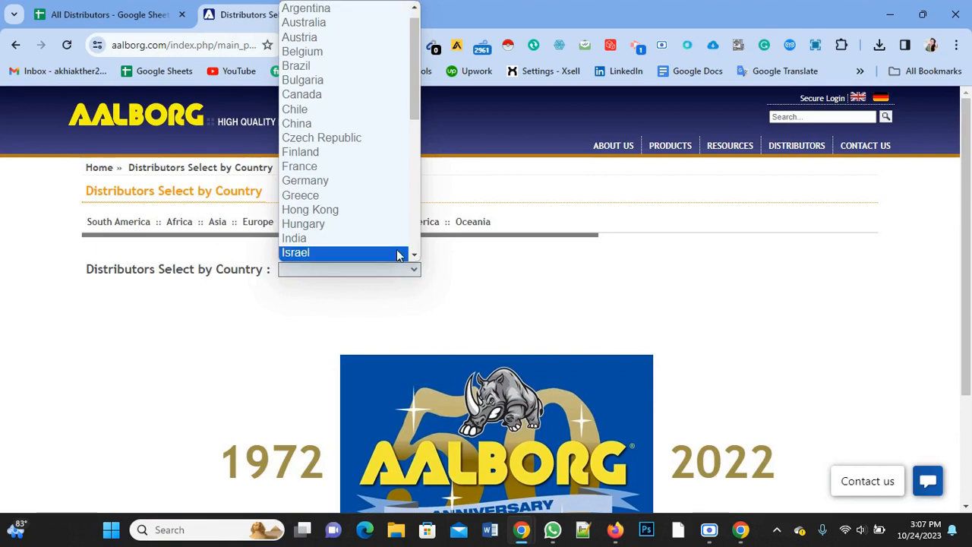
{"action": "left_click", "coordinate": [576, 281]}
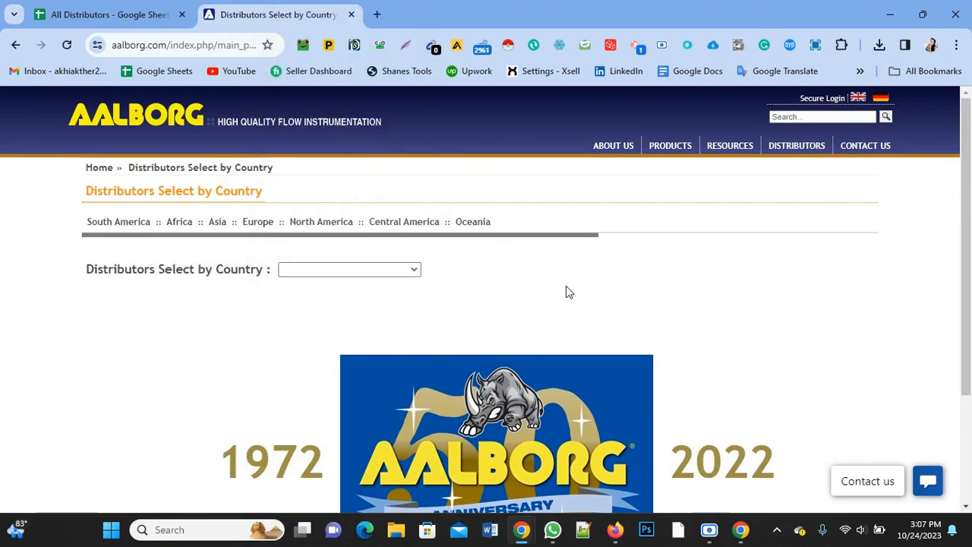
Step: Copy the address of Aalborg's distributor page into the Mother link of distributorship cell for Aalborg Instruments & Controls
{"action": "right_click", "coordinate": [228, 49]}
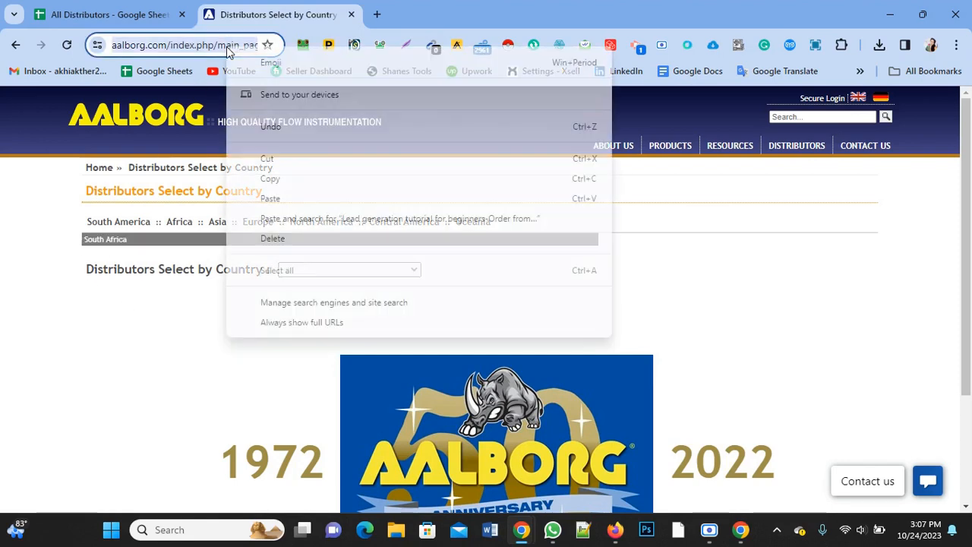
{"action": "left_click", "coordinate": [307, 177]}
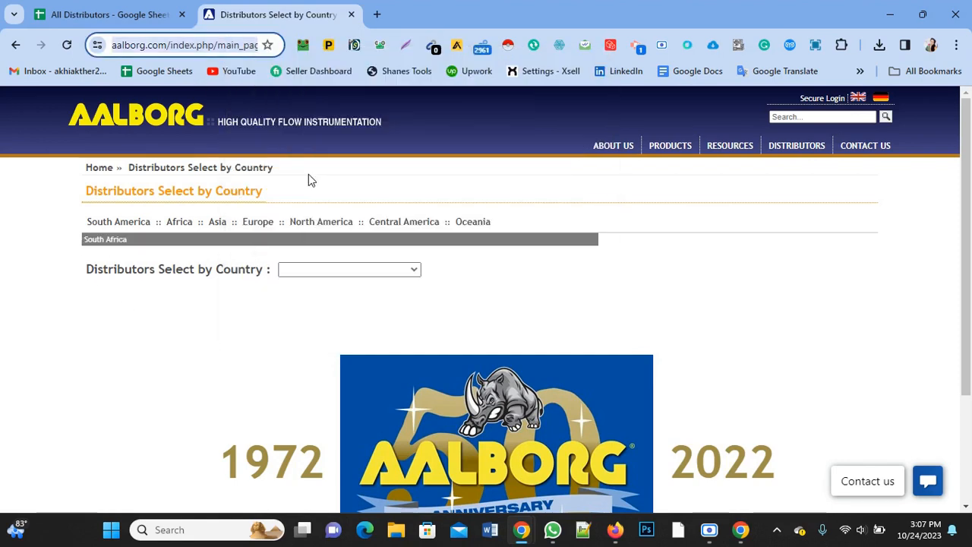
{"action": "left_click", "coordinate": [107, 7]}
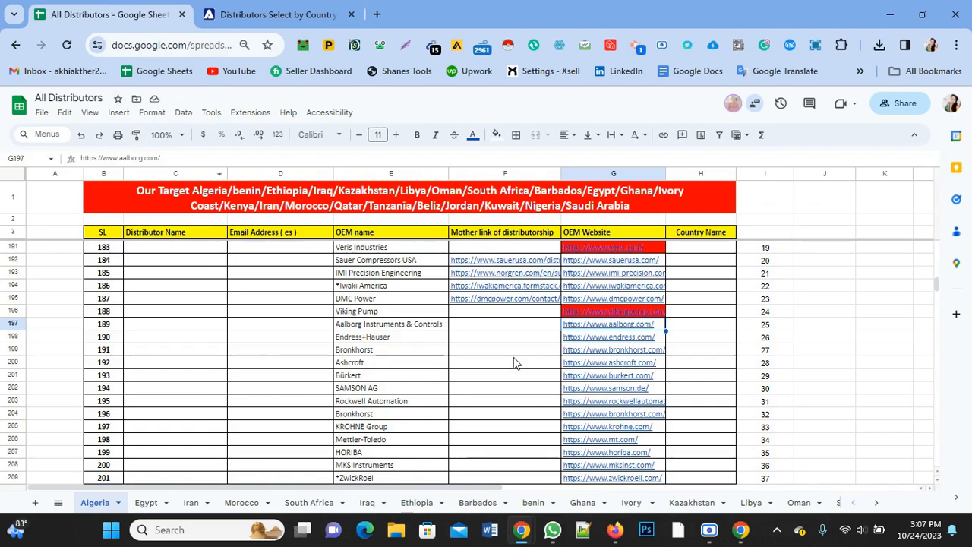
{"action": "double_click", "coordinate": [513, 328]}
{"action": "right_click", "coordinate": [515, 328]}
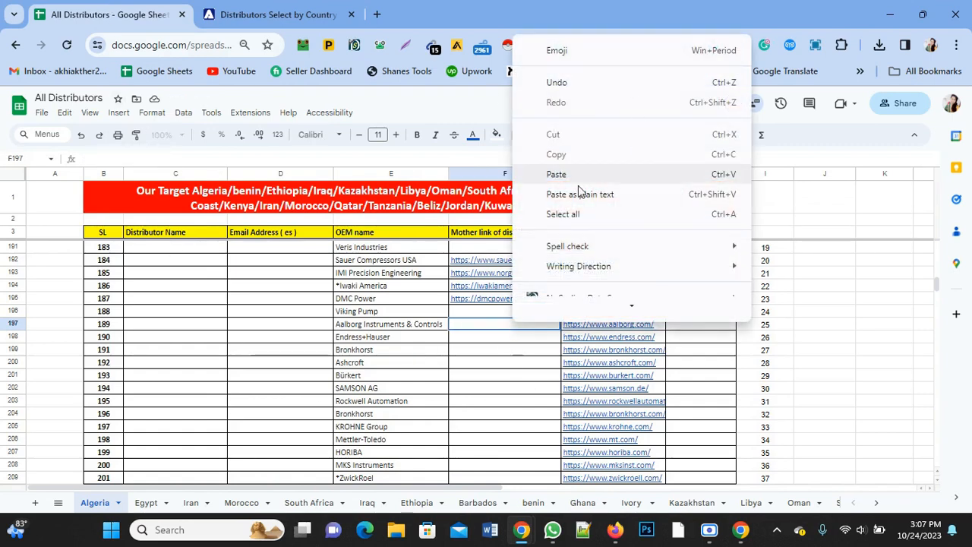
{"action": "left_click", "coordinate": [556, 174]}
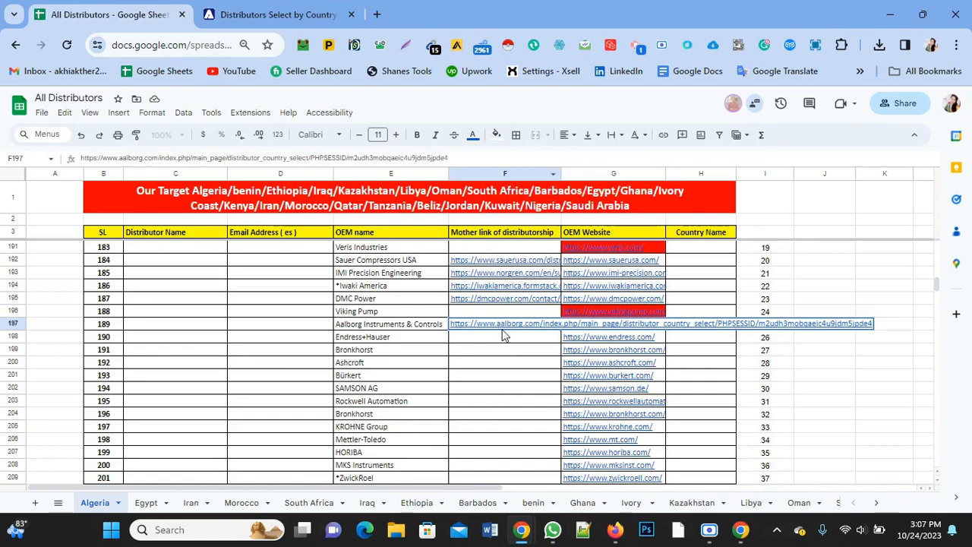
{"action": "key", "text": "Return"}
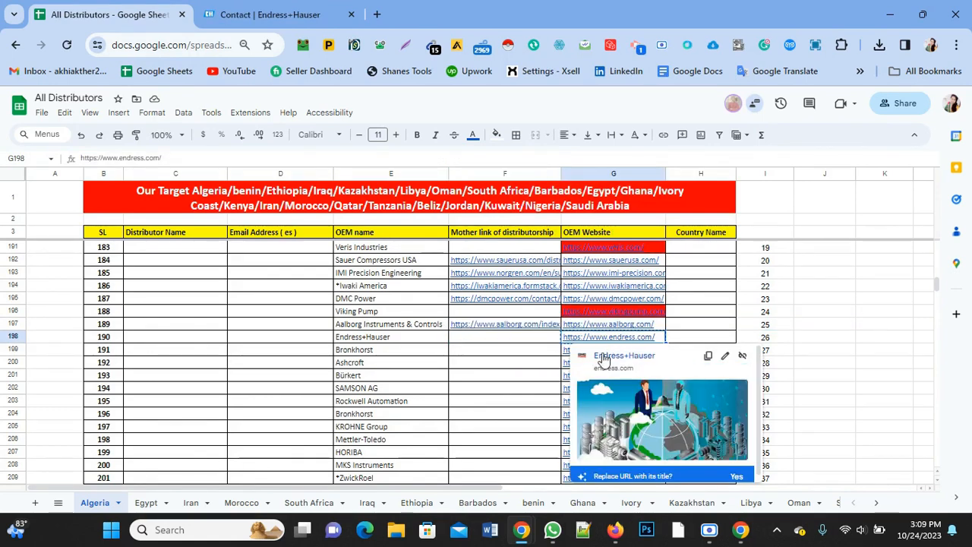
Step: Open the Endress+Hauser website from its OEM Website link and close the older Endress+Hauser contact page
{"action": "left_click", "coordinate": [608, 365]}
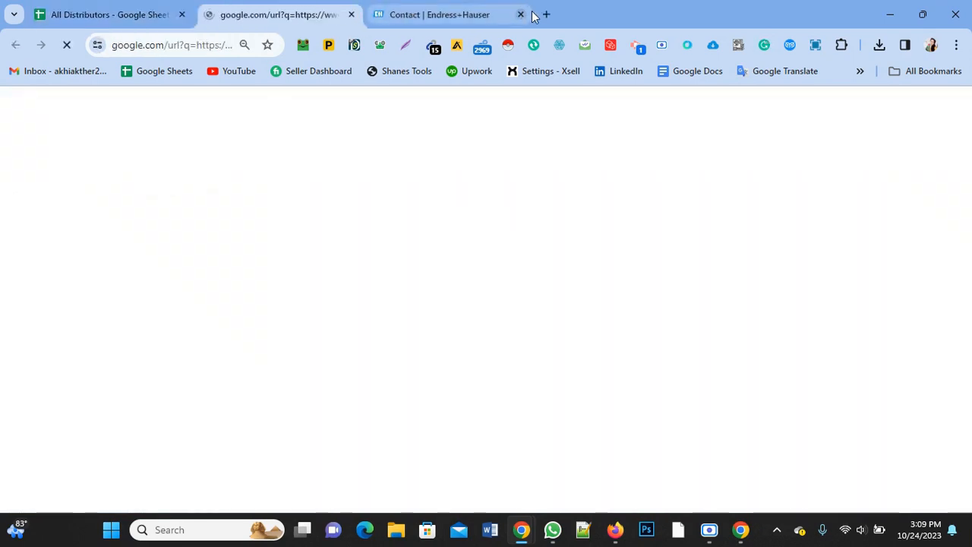
{"action": "left_click", "coordinate": [486, 14]}
{"action": "left_click", "coordinate": [521, 14]}
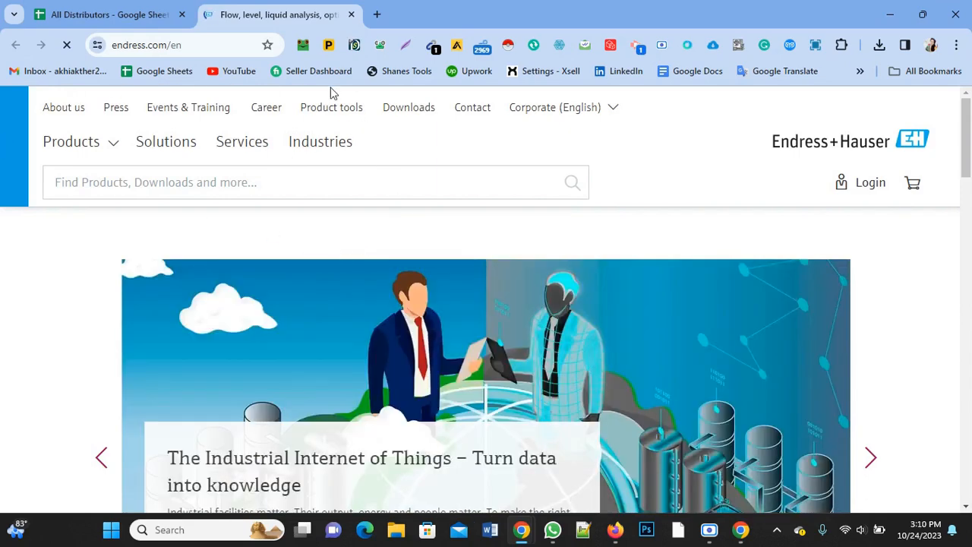
Step: Open the Endress+Hauser Contact page and look through its list of locations
{"action": "left_click", "coordinate": [472, 108]}
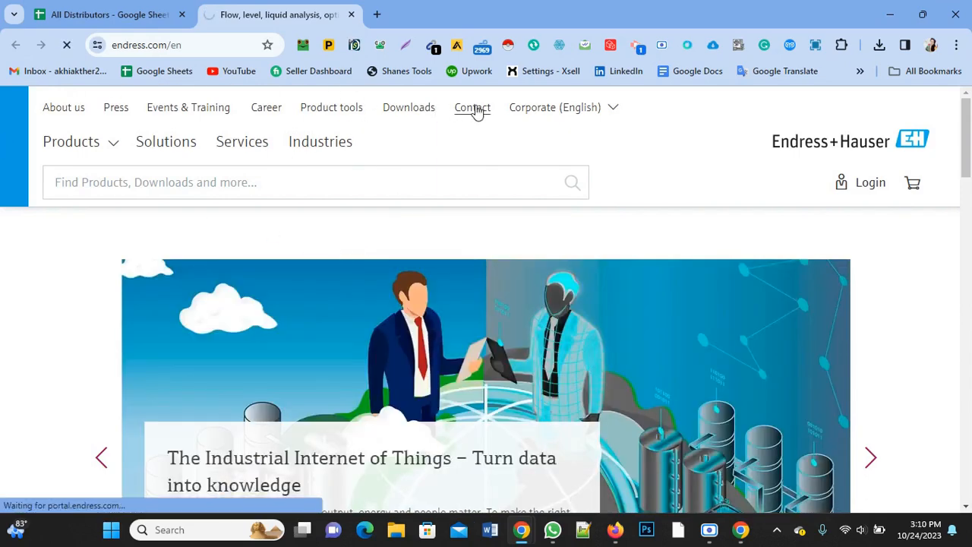
{"action": "scroll", "coordinate": [476, 111], "scroll_direction": "down", "scroll_amount": 9}
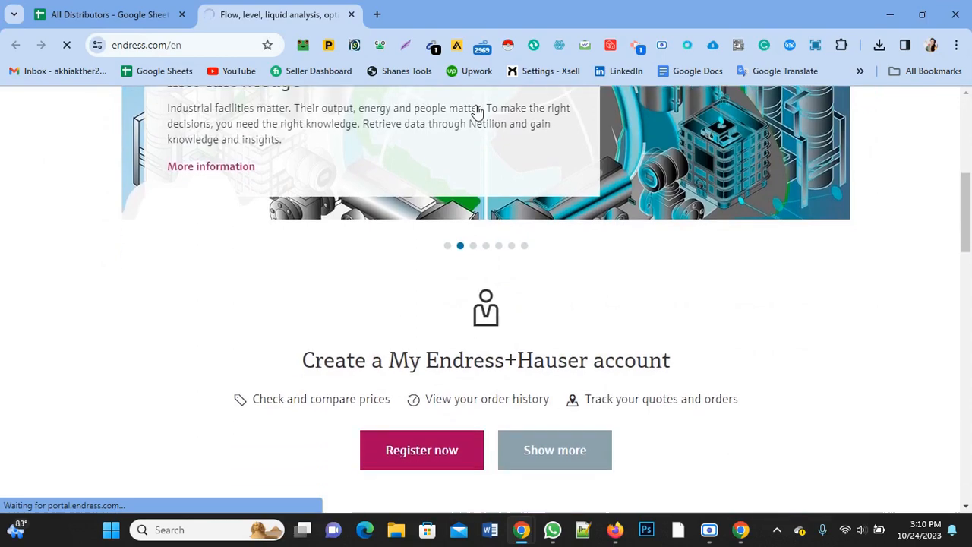
{"action": "scroll", "coordinate": [477, 111], "scroll_direction": "down", "scroll_amount": 5}
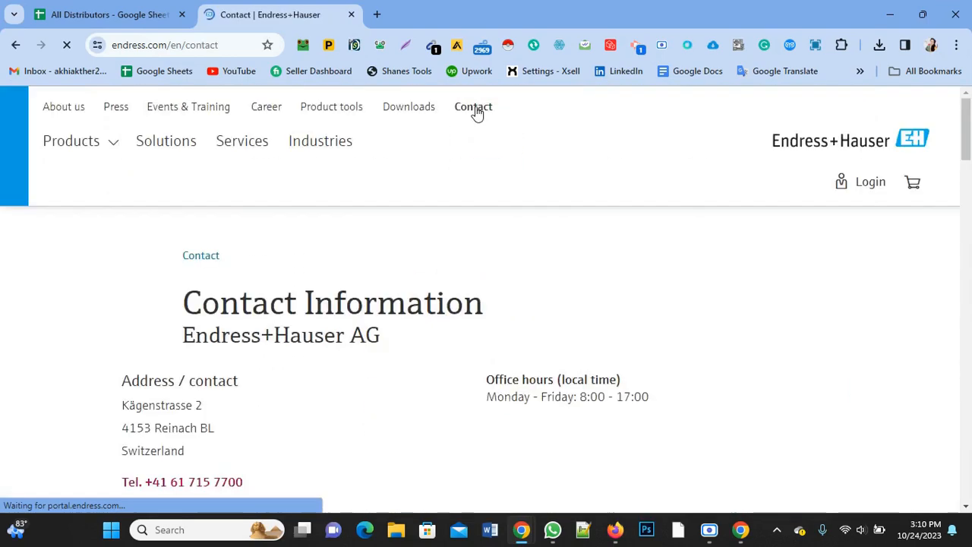
{"action": "scroll", "coordinate": [477, 111], "scroll_direction": "down", "scroll_amount": 4}
{"action": "scroll", "coordinate": [476, 112], "scroll_direction": "up", "scroll_amount": 4}
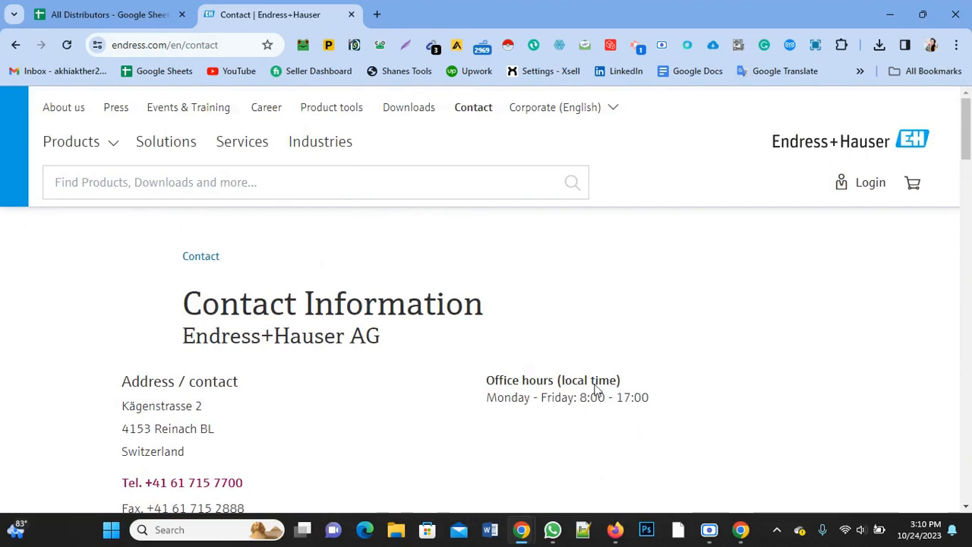
{"action": "scroll", "coordinate": [744, 326], "scroll_direction": "down", "scroll_amount": 15}
{"action": "scroll", "coordinate": [702, 362], "scroll_direction": "up", "scroll_amount": 4}
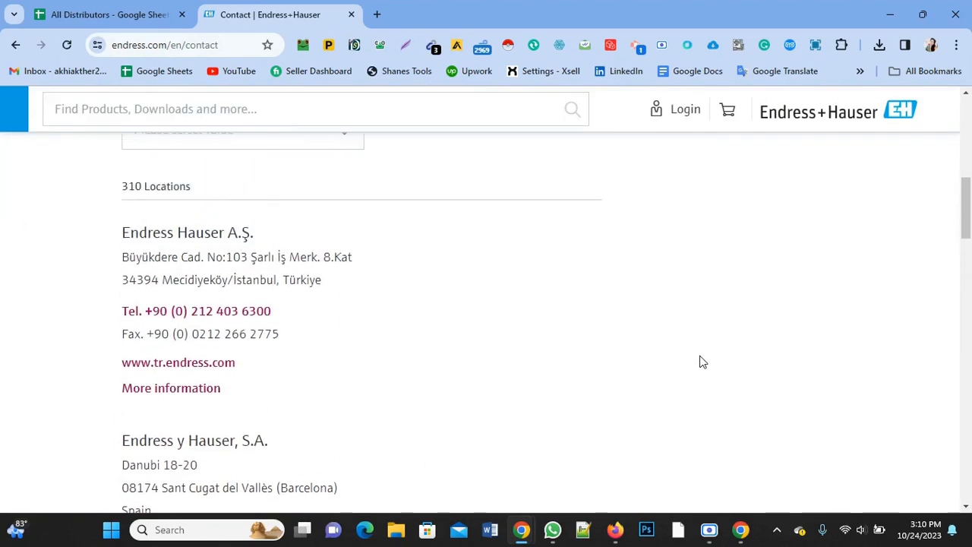
Step: Look through the countries offered in the Market / Region list on the Endress+Hauser Contact page
{"action": "scroll", "coordinate": [701, 363], "scroll_direction": "up", "scroll_amount": 2}
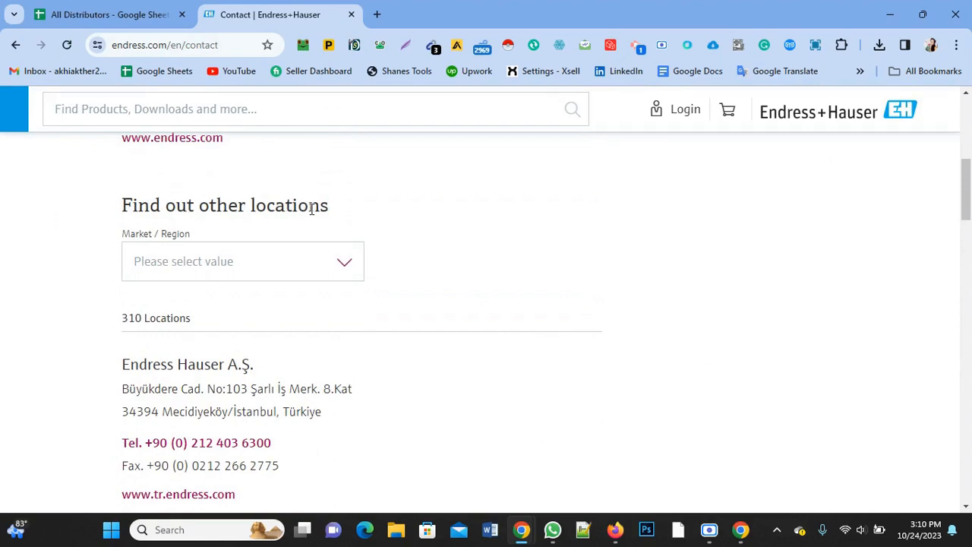
{"action": "left_click", "coordinate": [345, 270]}
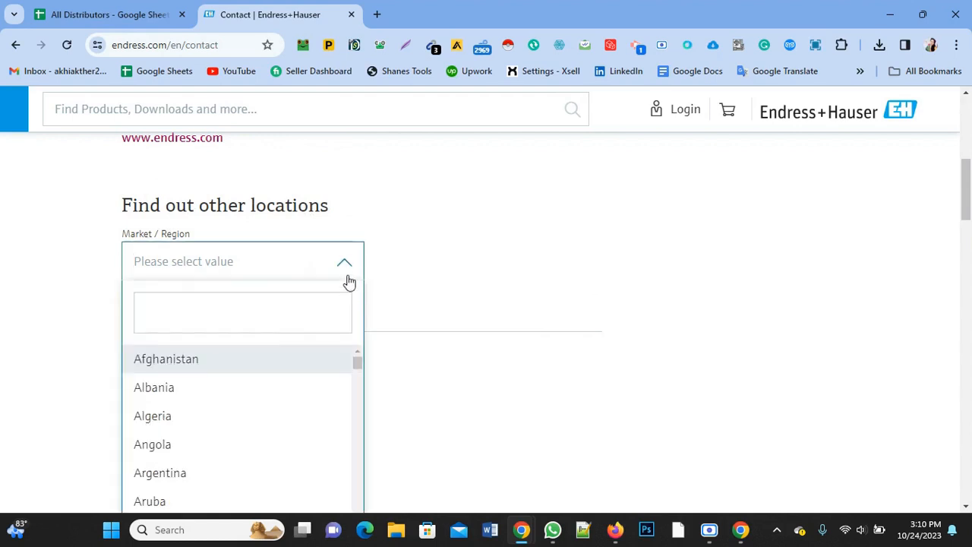
{"action": "scroll", "coordinate": [341, 251], "scroll_direction": "down", "scroll_amount": 2}
{"action": "scroll", "coordinate": [247, 326], "scroll_direction": "down", "scroll_amount": 3}
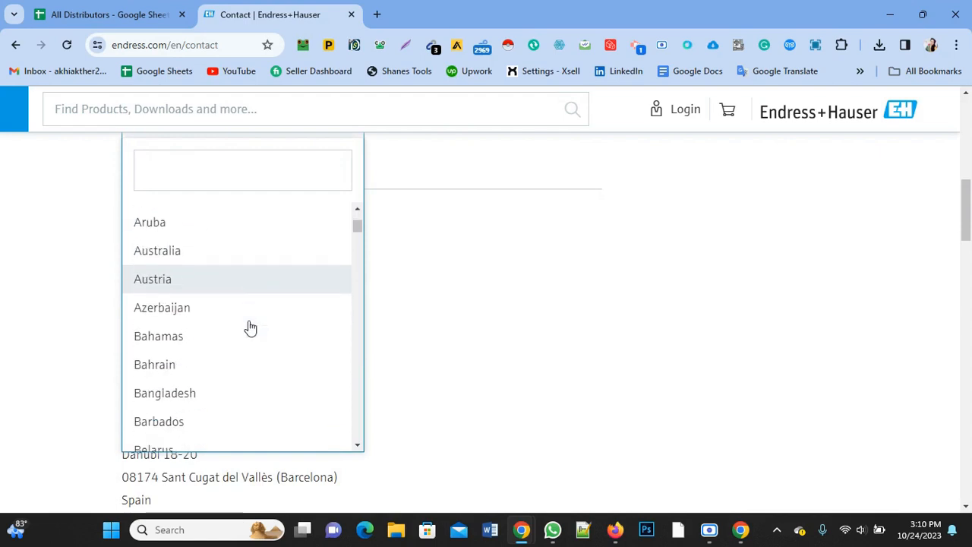
{"action": "scroll", "coordinate": [258, 300], "scroll_direction": "up", "scroll_amount": 2}
{"action": "scroll", "coordinate": [262, 311], "scroll_direction": "down", "scroll_amount": 6}
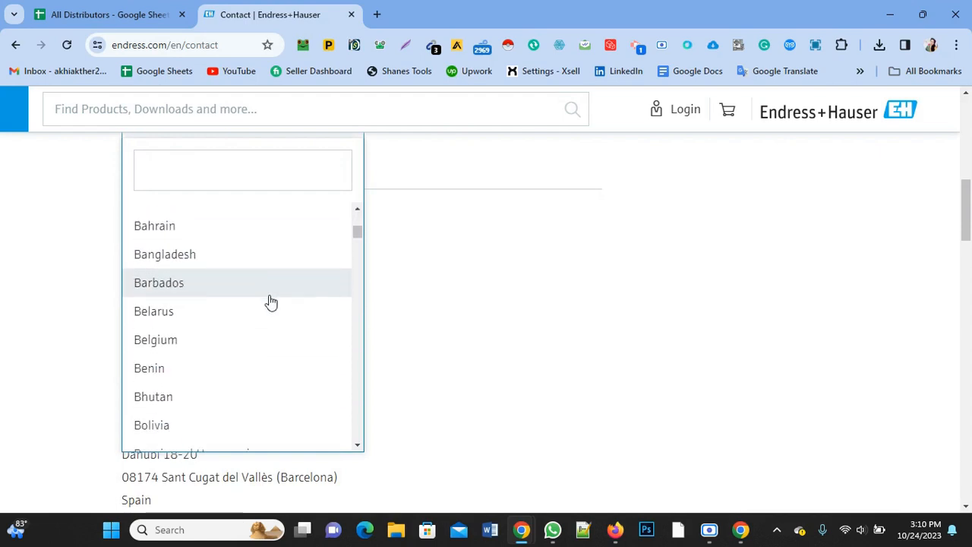
{"action": "scroll", "coordinate": [262, 321], "scroll_direction": "down", "scroll_amount": 2}
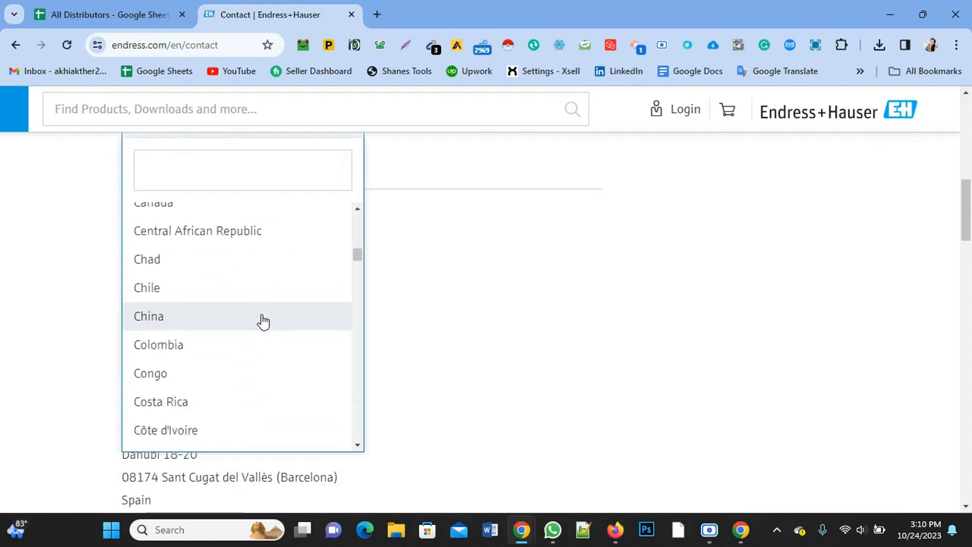
{"action": "scroll", "coordinate": [265, 321], "scroll_direction": "up", "scroll_amount": 4}
{"action": "scroll", "coordinate": [267, 315], "scroll_direction": "up", "scroll_amount": 5}
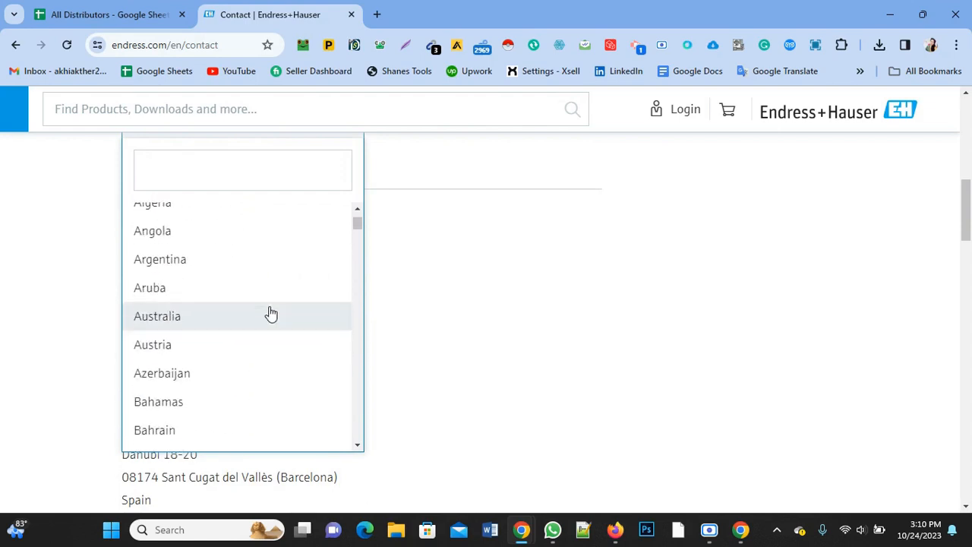
{"action": "left_click", "coordinate": [454, 297]}
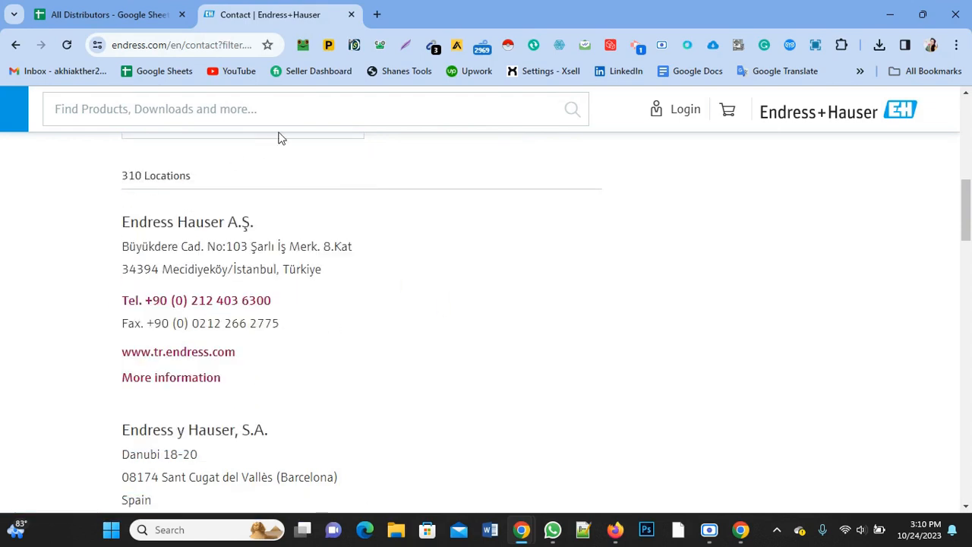
Step: Copy the address of the Endress+Hauser Contact page into the Mother link of distributorship cell for Endress+Hauser
{"action": "left_click", "coordinate": [218, 46]}
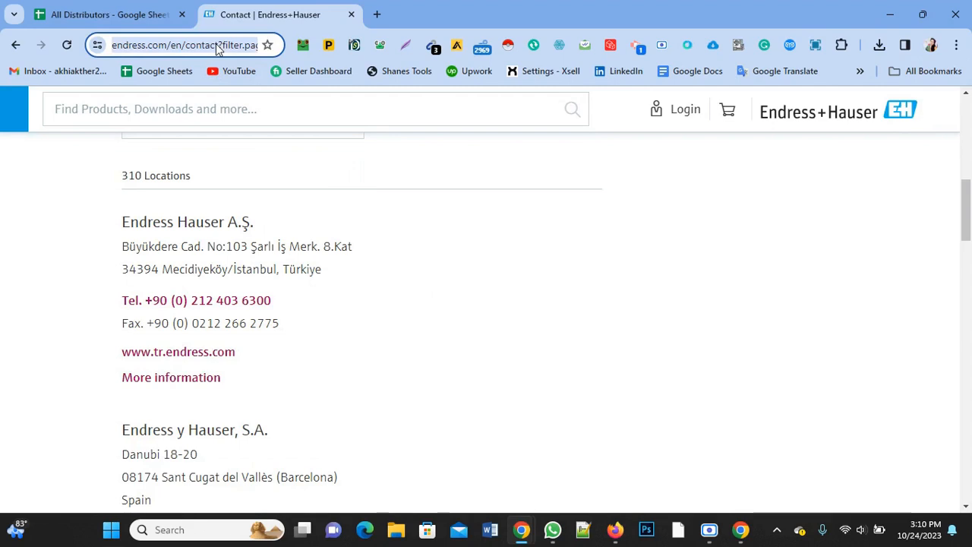
{"action": "right_click", "coordinate": [218, 48]}
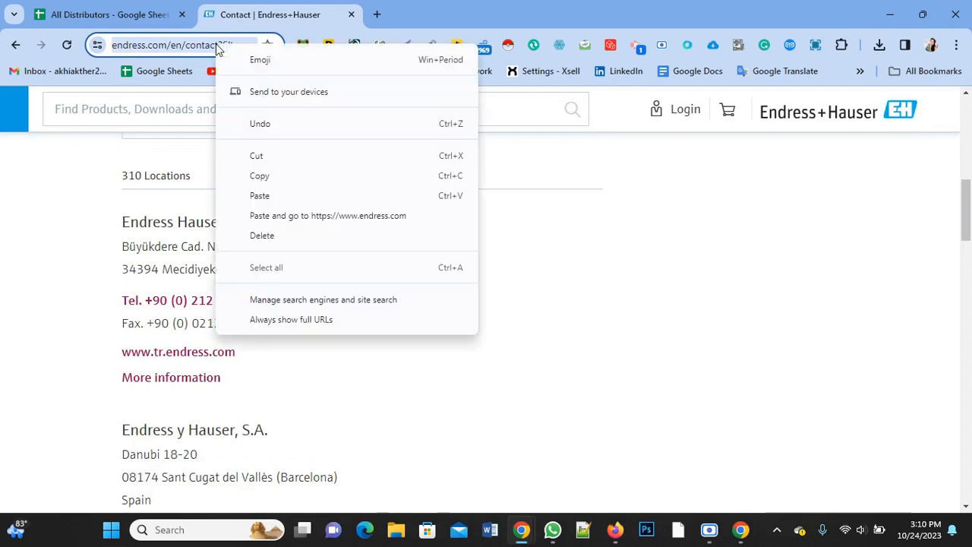
{"action": "left_click", "coordinate": [268, 185]}
{"action": "left_click", "coordinate": [104, 15]}
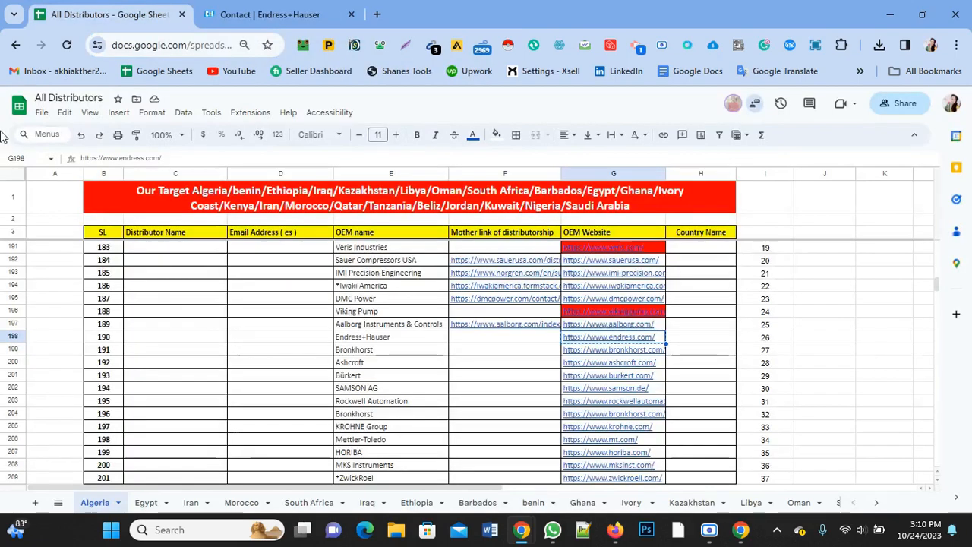
{"action": "left_click", "coordinate": [484, 339]}
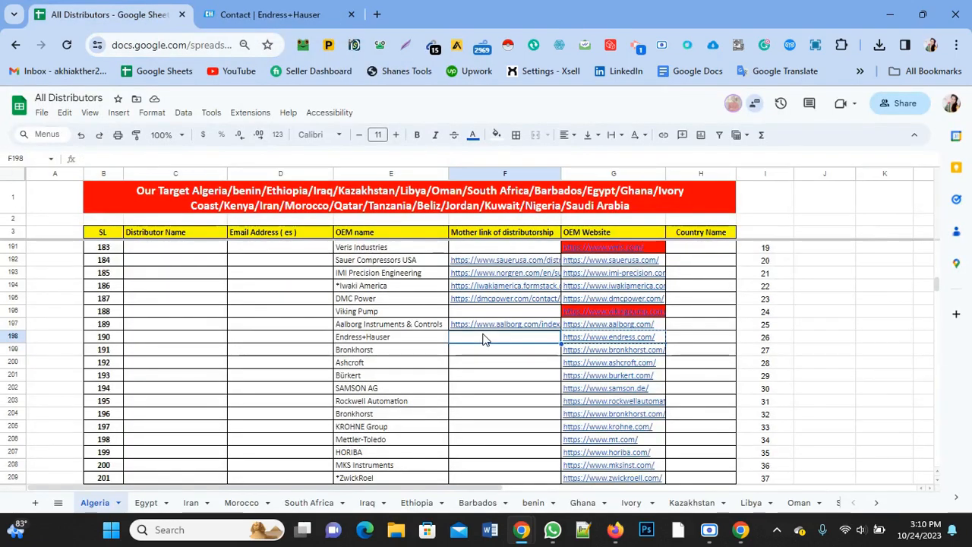
{"action": "left_click", "coordinate": [518, 235]}
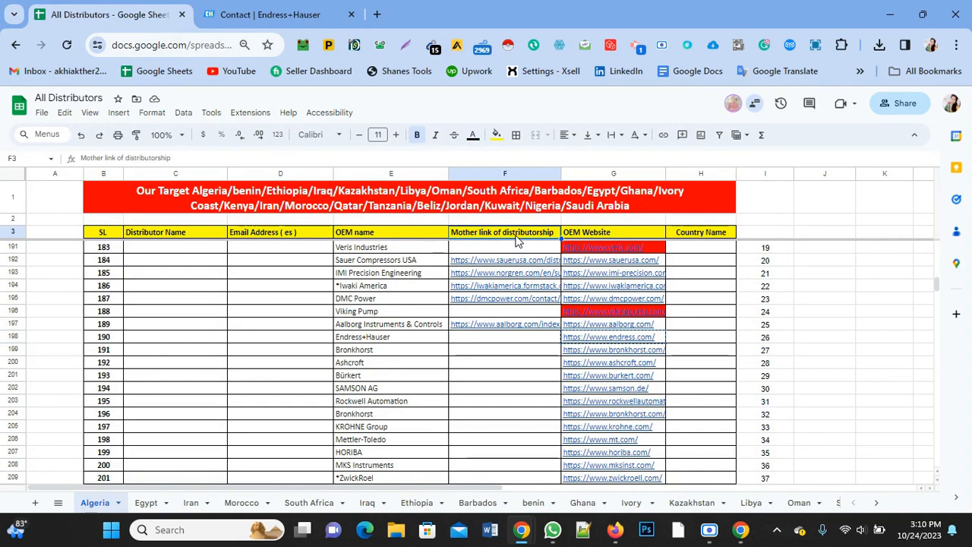
{"action": "left_click", "coordinate": [479, 344]}
{"action": "right_click", "coordinate": [479, 343]}
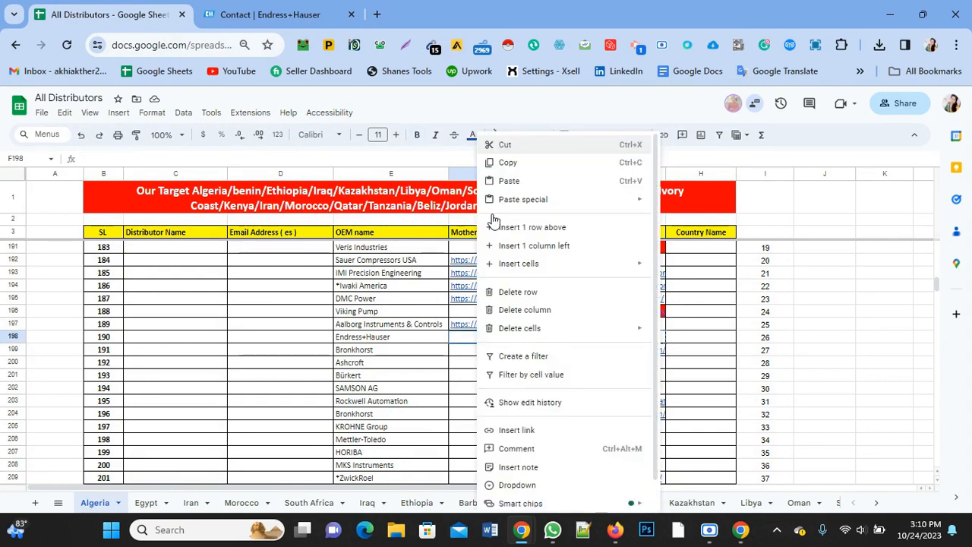
{"action": "left_click", "coordinate": [564, 180]}
{"action": "left_click", "coordinate": [499, 366]}
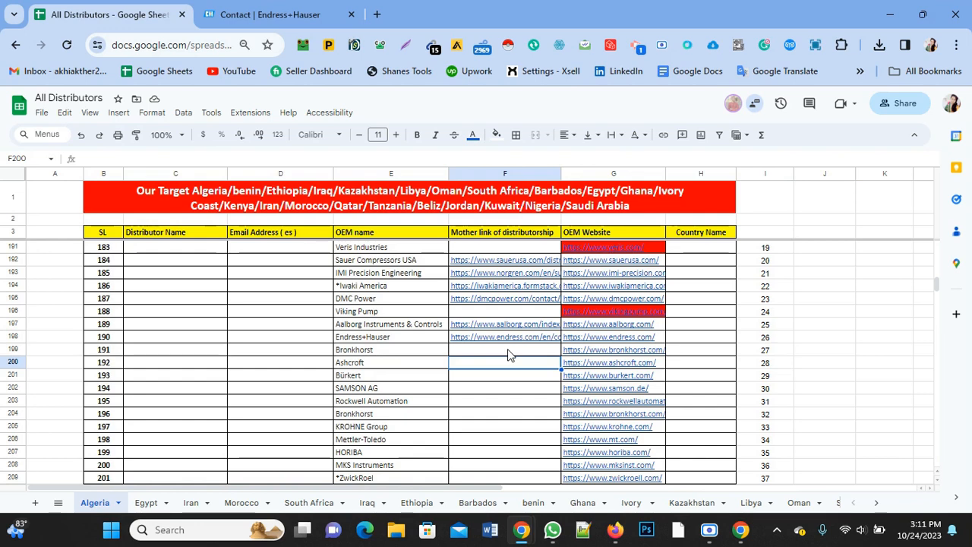
Step: Open Aalborg's recorded distributor link from the sheet and display the distributors for Argentina
{"action": "left_click", "coordinate": [516, 326]}
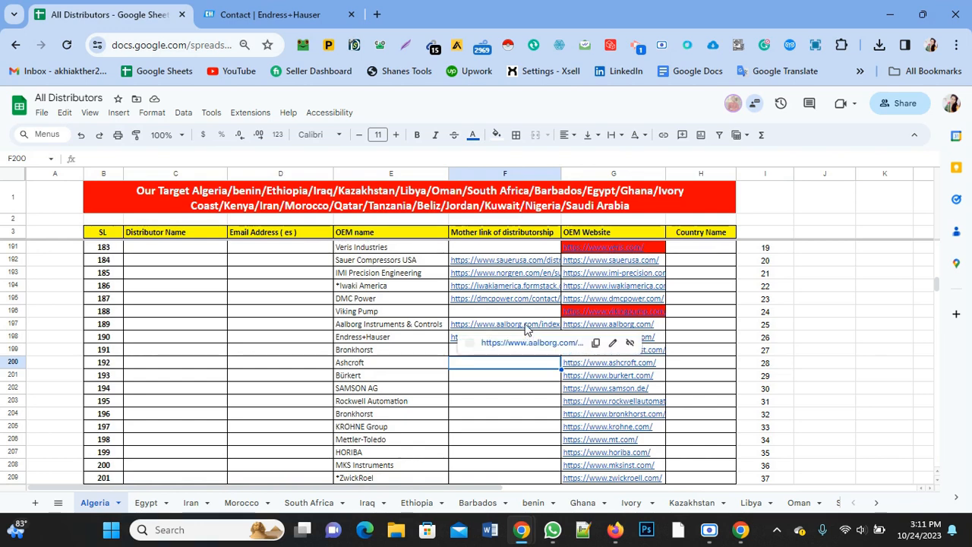
{"action": "left_click", "coordinate": [521, 343]}
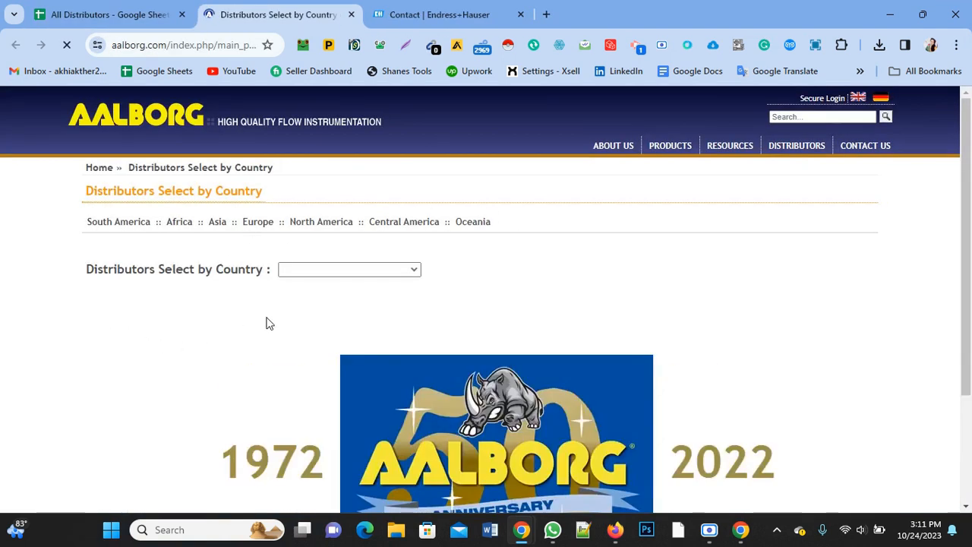
{"action": "left_click", "coordinate": [413, 272]}
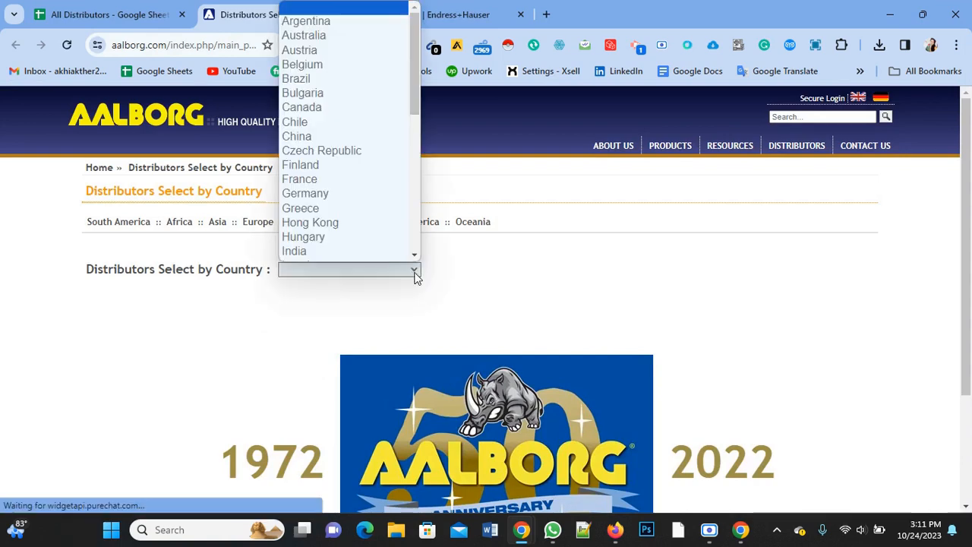
{"action": "left_click", "coordinate": [337, 21]}
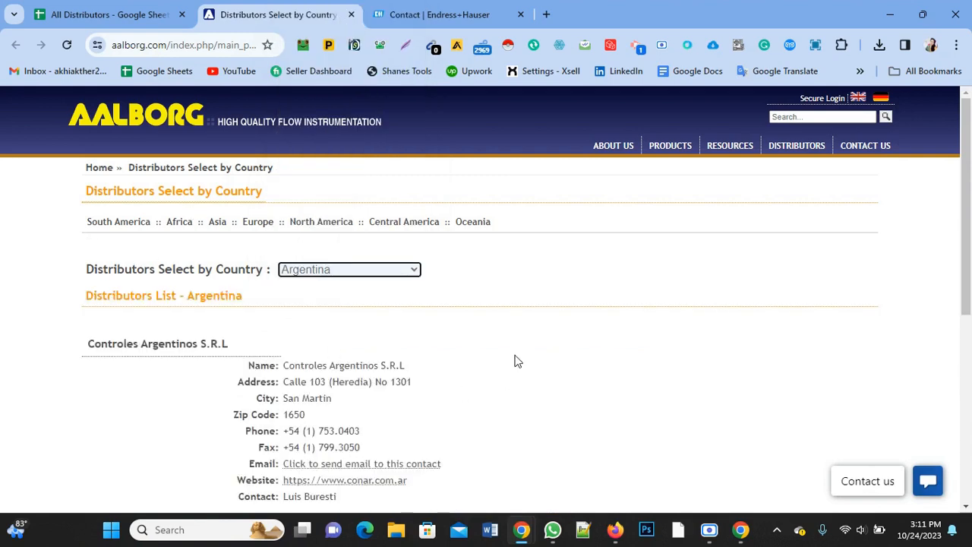
Step: Examine the contact details of Aalborg's Argentine distributor, including its email link, and return to the All Distributors sheet
{"action": "scroll", "coordinate": [516, 349], "scroll_direction": "down", "scroll_amount": 2}
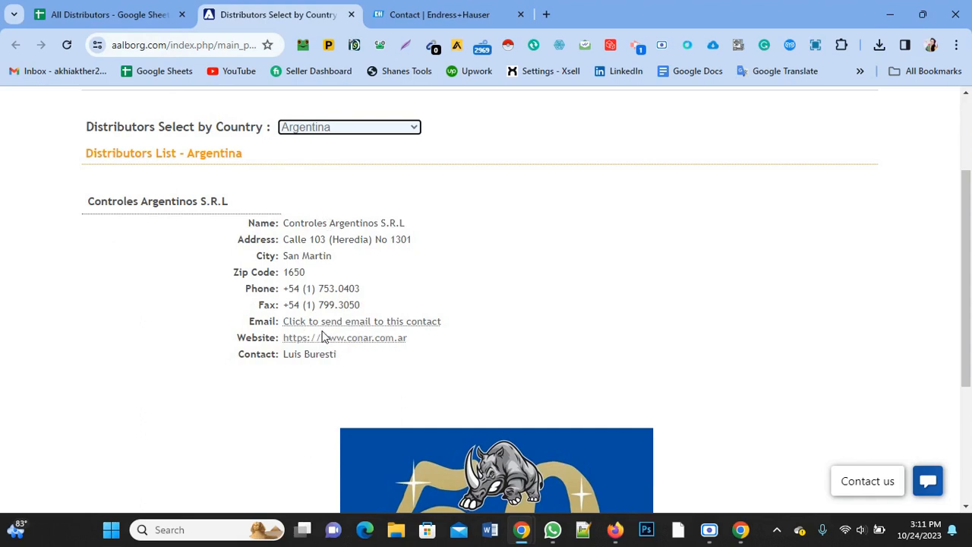
{"action": "right_click", "coordinate": [350, 328]}
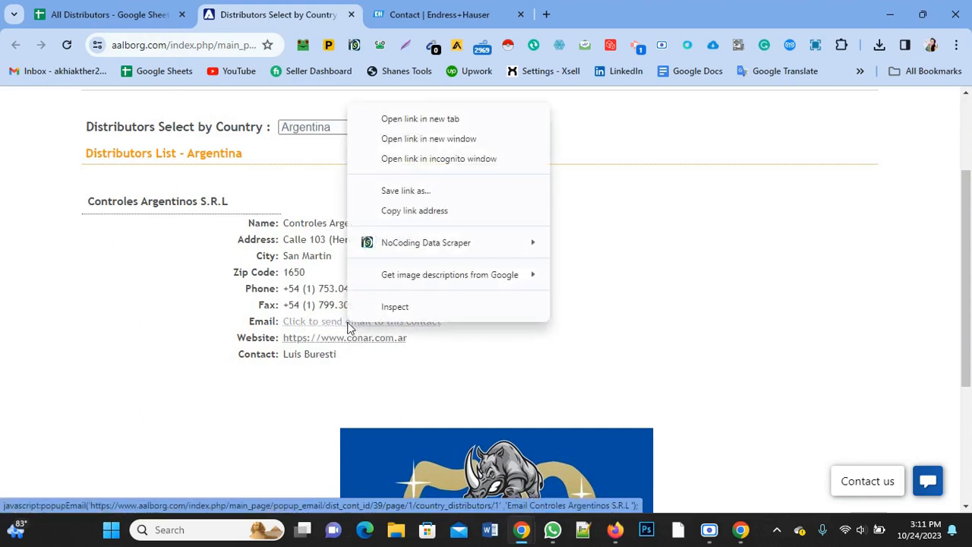
{"action": "left_click", "coordinate": [617, 350]}
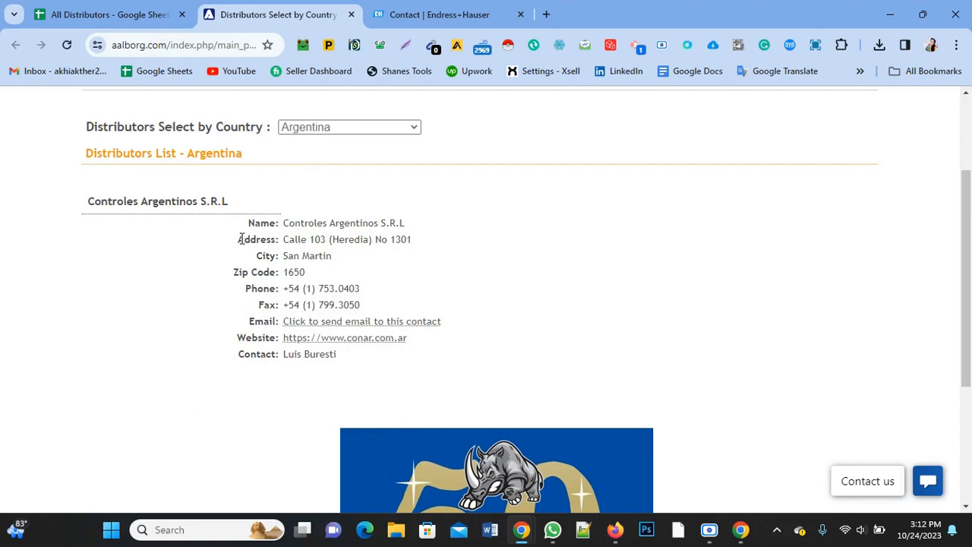
{"action": "left_click", "coordinate": [76, 12]}
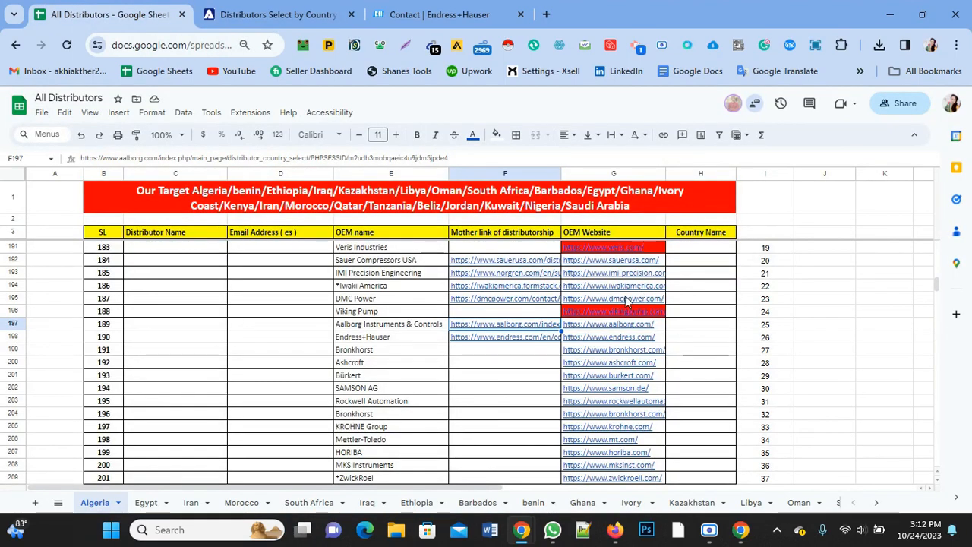
{"action": "scroll", "coordinate": [614, 376], "scroll_direction": "up", "scroll_amount": 2}
{"action": "scroll", "coordinate": [610, 335], "scroll_direction": "down", "scroll_amount": 2}
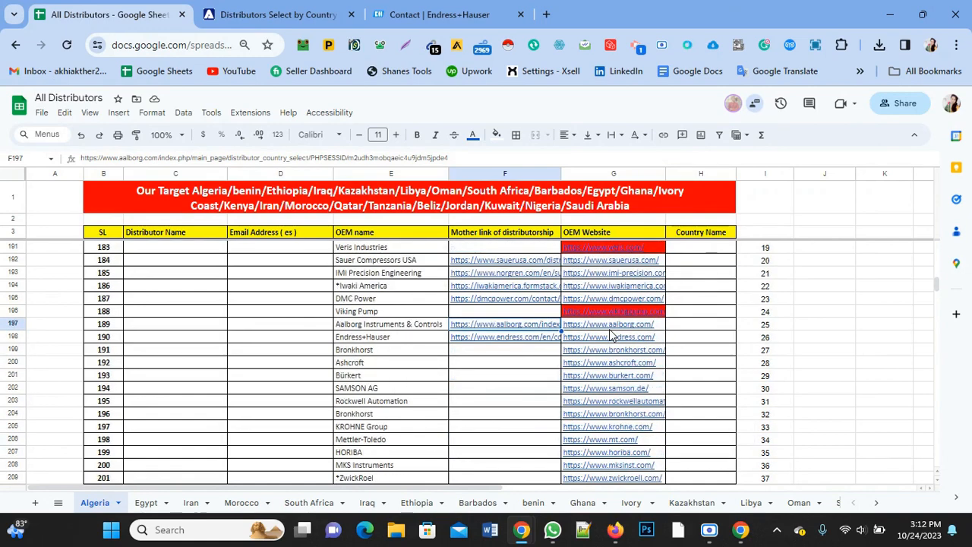